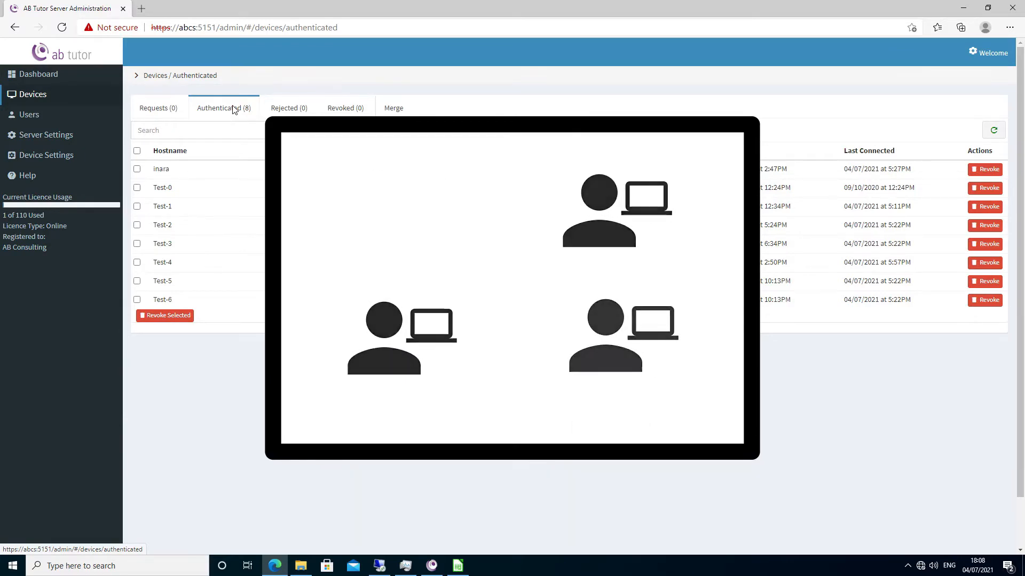
- Grant the Dynamic Group Creator role to the last user account in the Users list and save the account
click(74, 113)
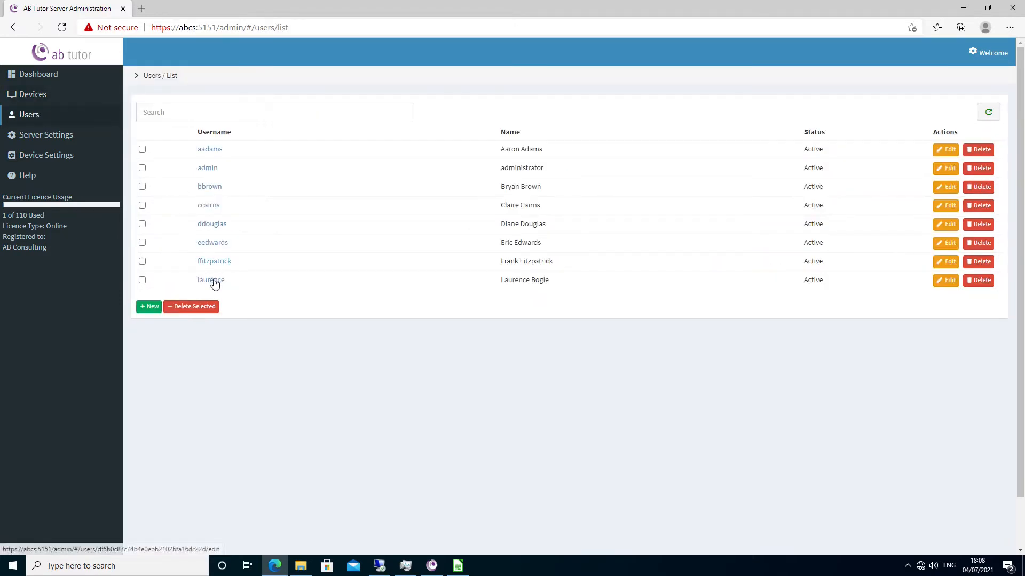
click(211, 280)
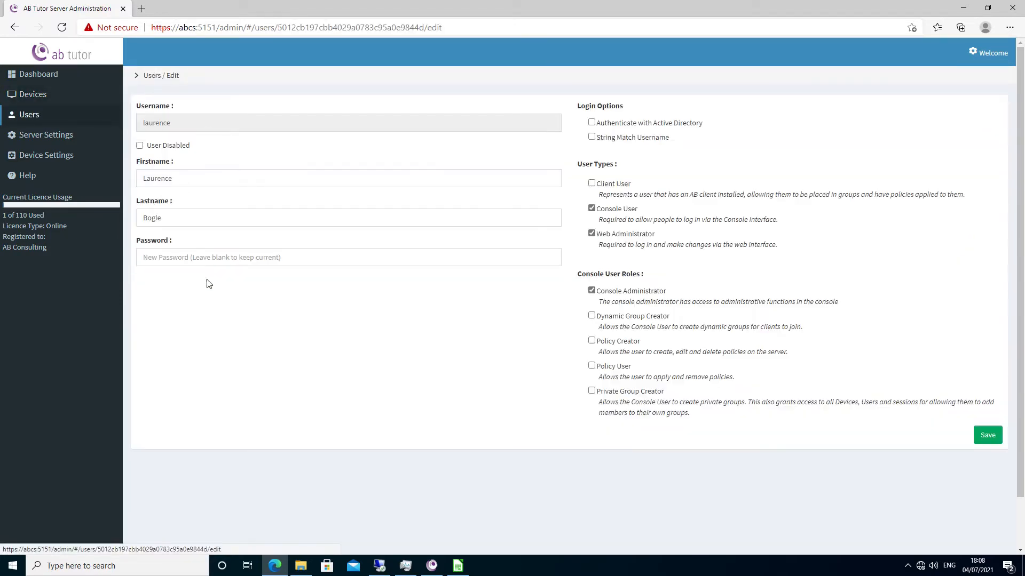
click(593, 316)
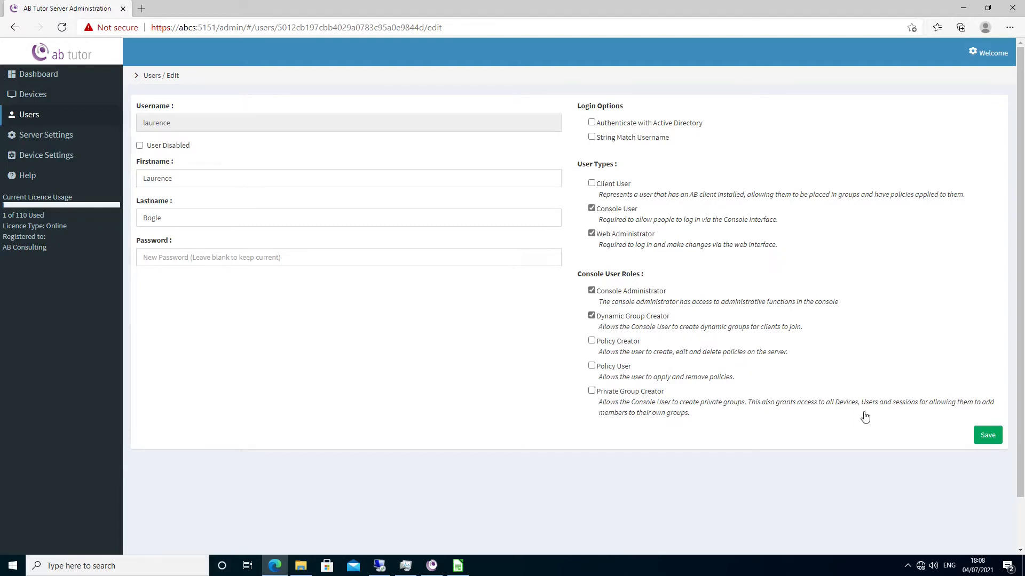
click(986, 436)
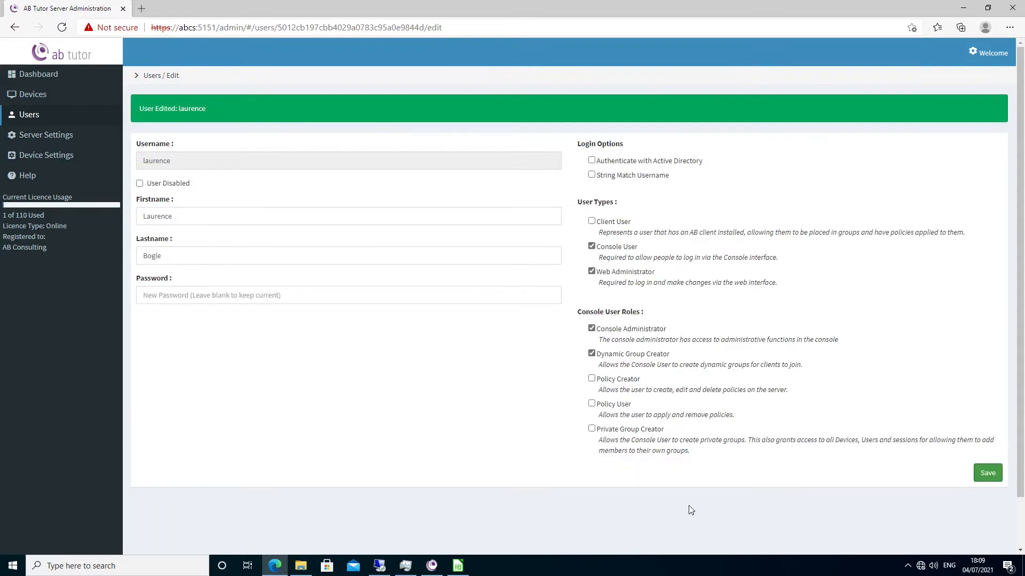
- Switch to the AB Tutor console and enable Dynamic Group among the advanced group types in its settings
click(432, 566)
click(120, 18)
click(130, 30)
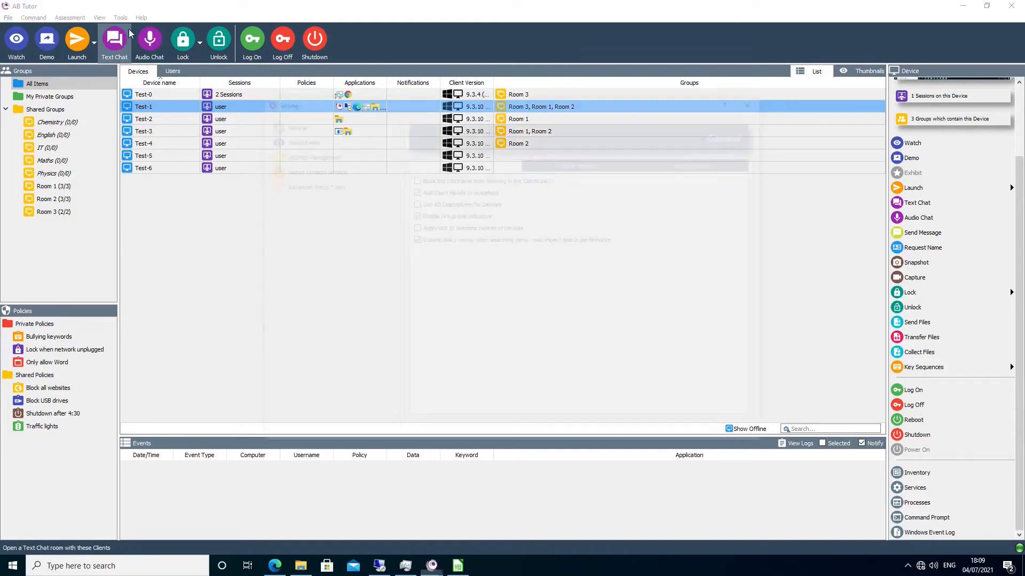
click(288, 184)
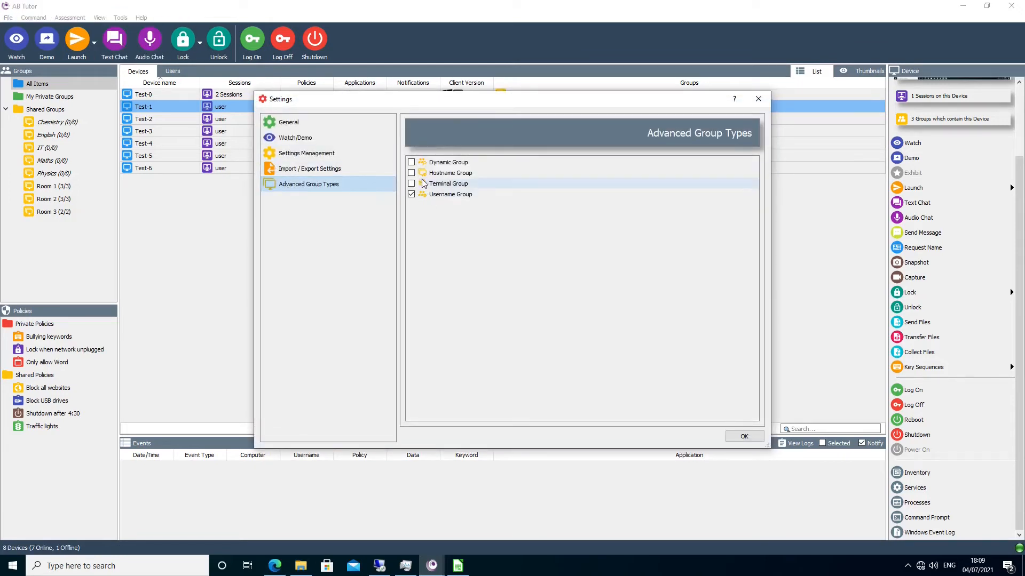
click(412, 163)
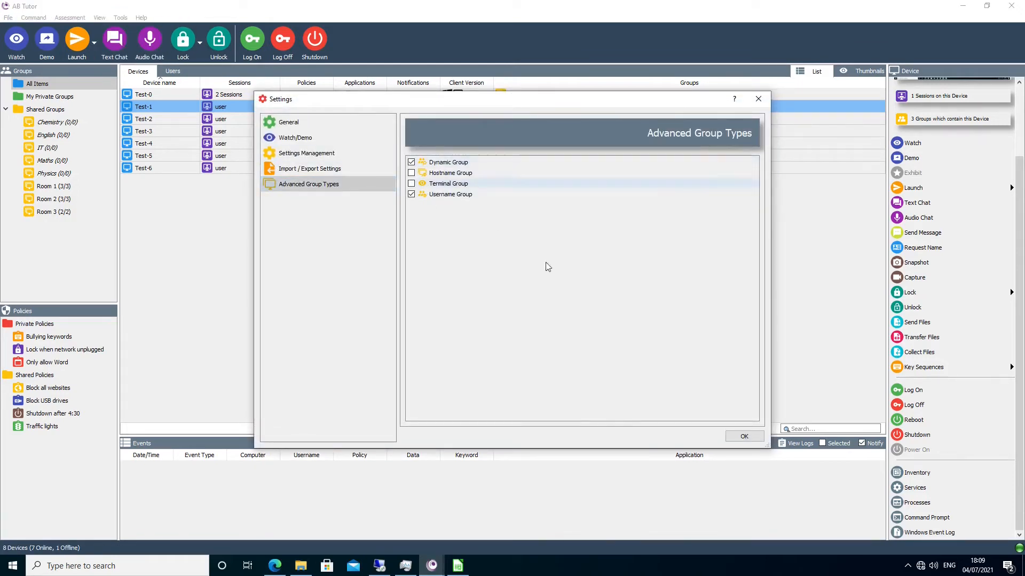
click(744, 435)
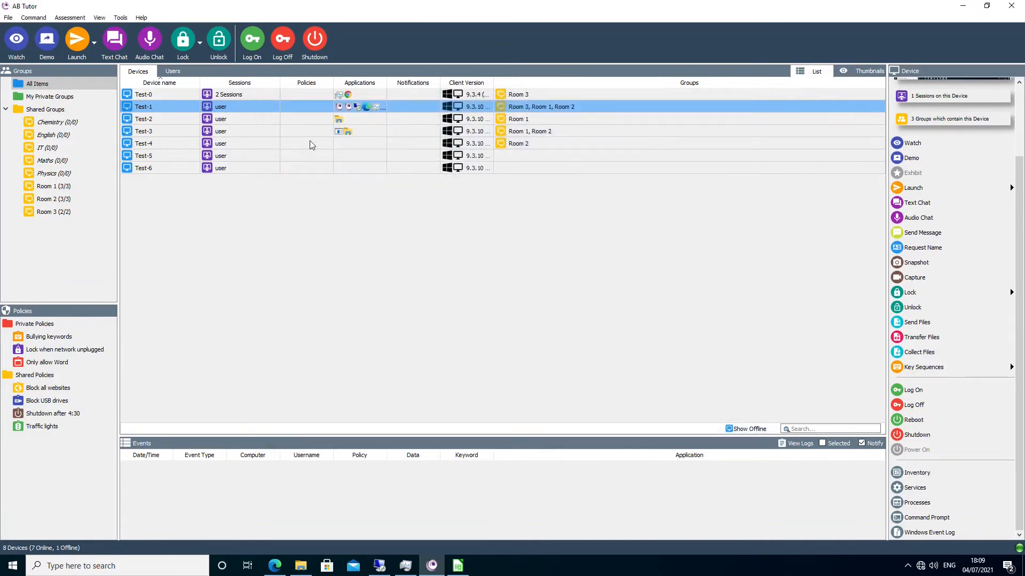
- Create a dynamic group named Maths under My Private Groups, protected with a passphrase
right_click(66, 100)
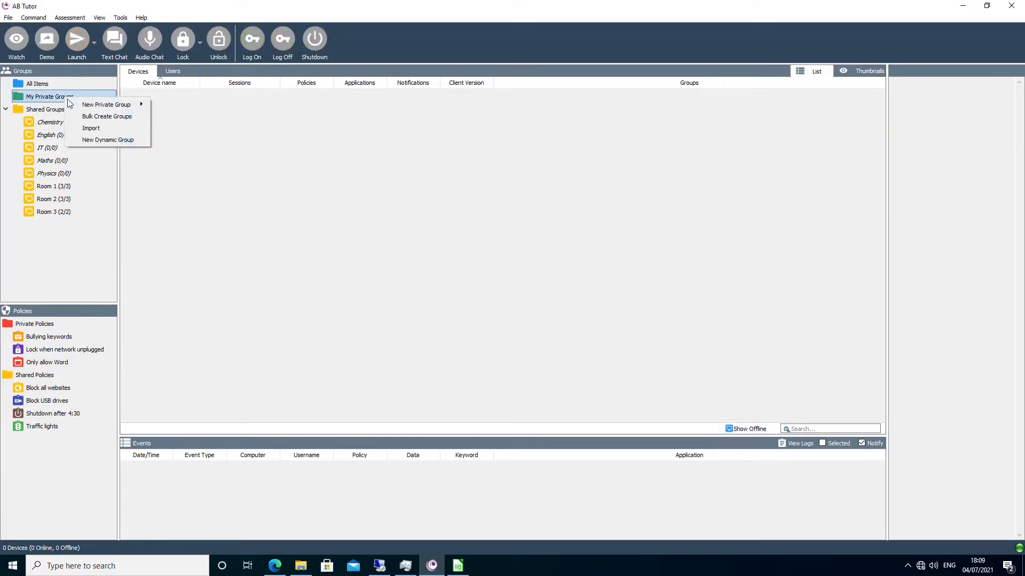
click(93, 140)
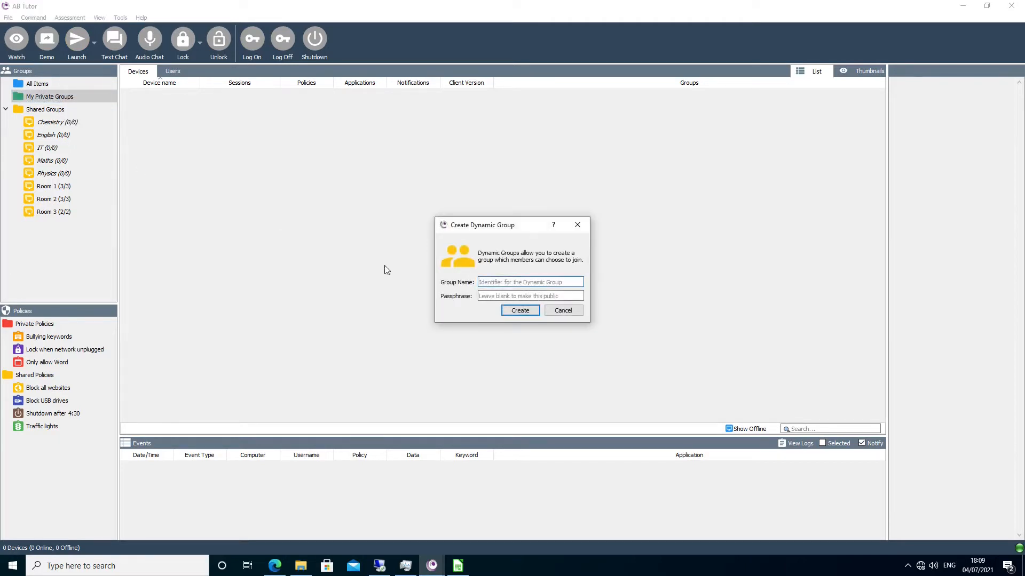
text(Maths)
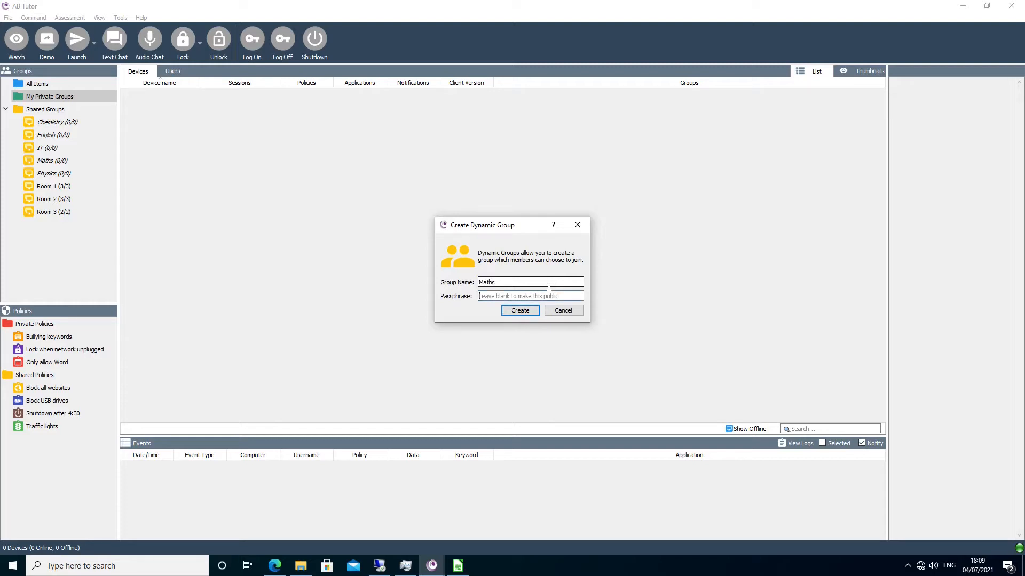
text(1234)
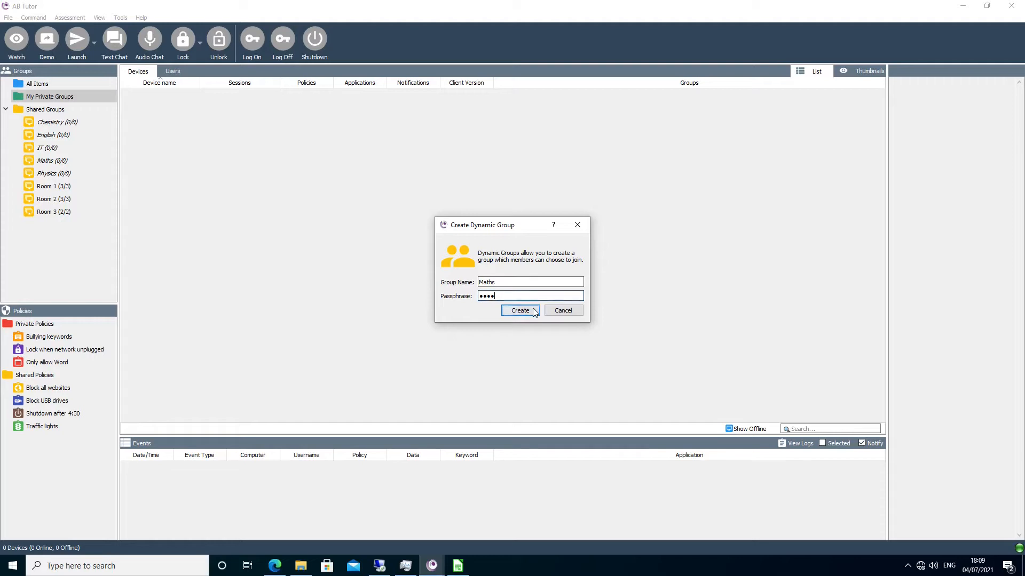
click(533, 308)
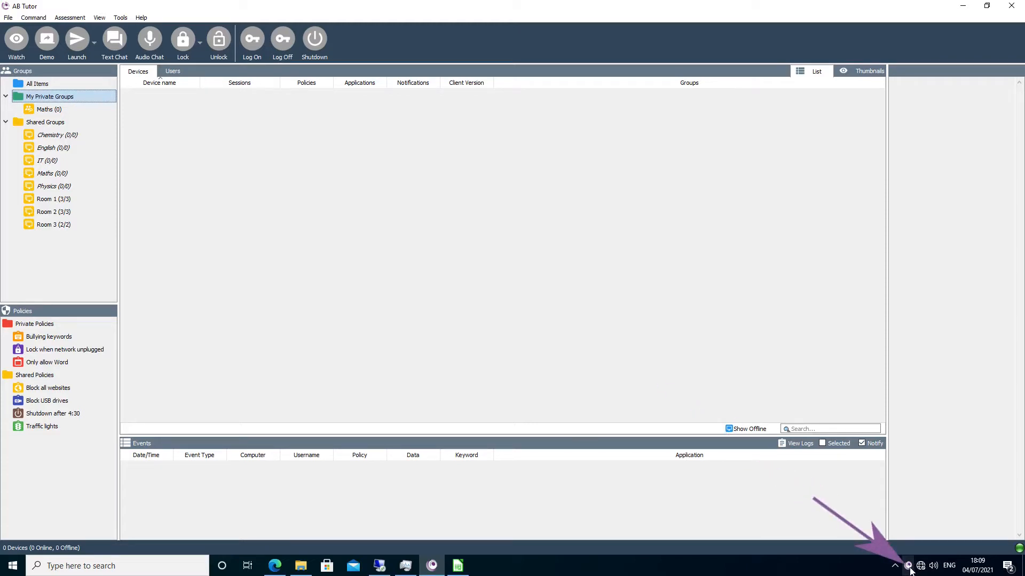
- Join this computer to the Maths dynamic group through the AB Tutor client, entering the group passphrase
click(909, 569)
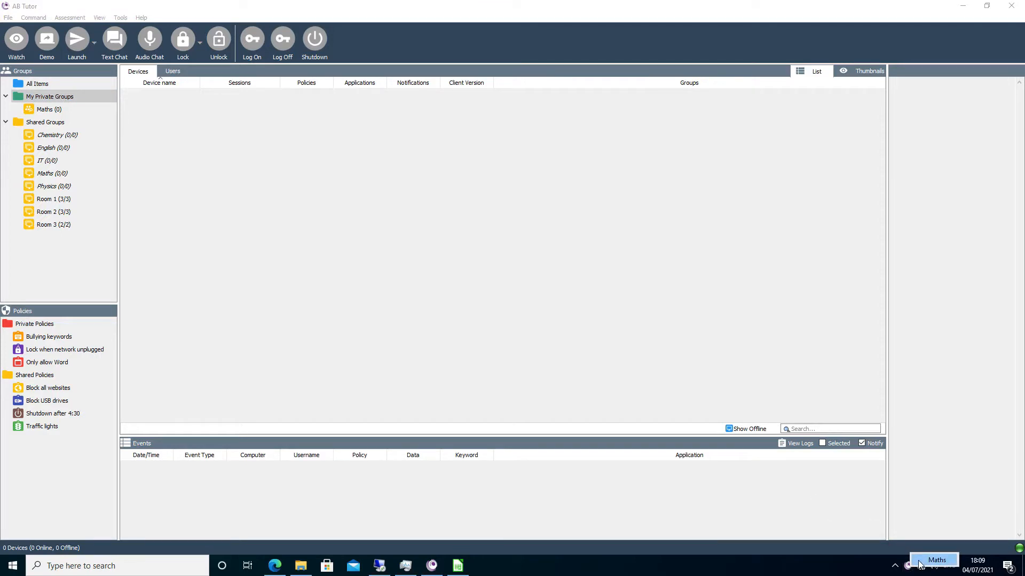
click(920, 561)
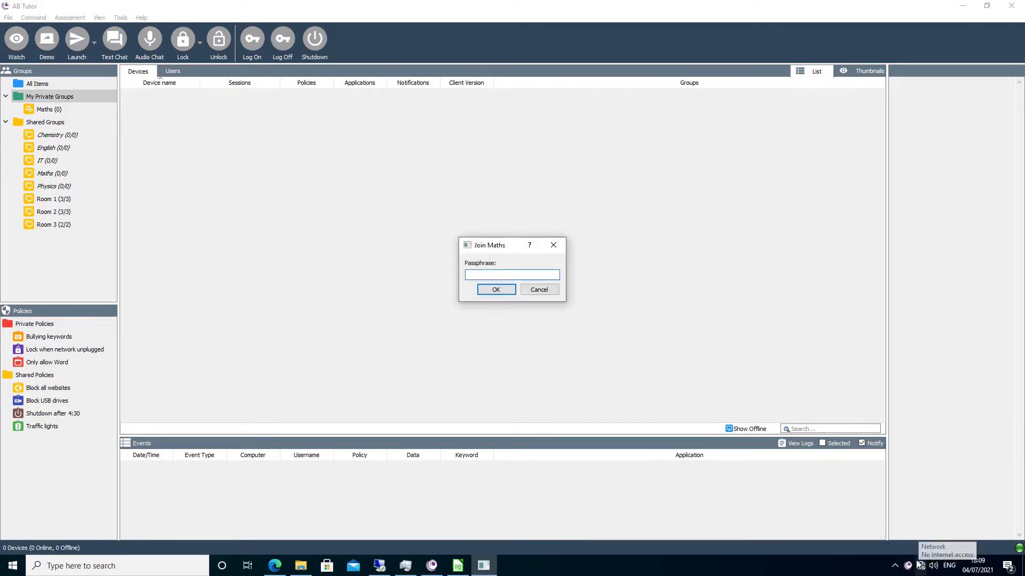
text(pass)
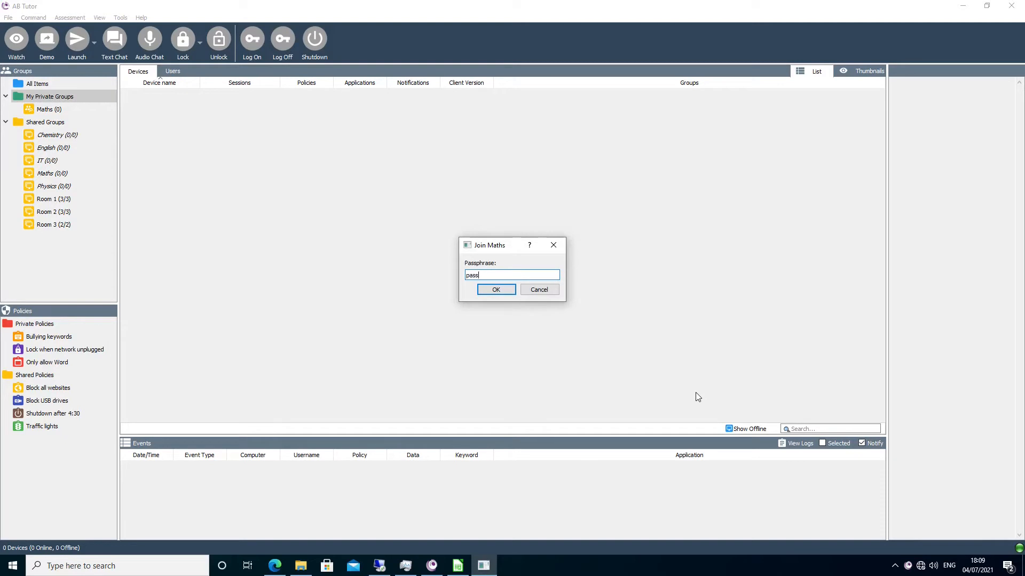
click(499, 290)
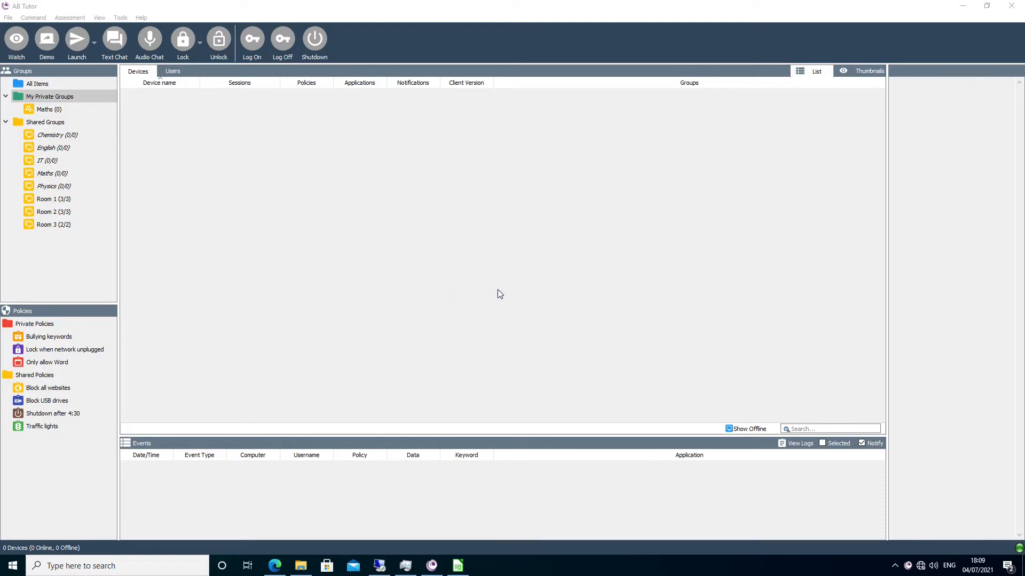
- Watch Test-4 from the Maths group, move its Microsoft Edge desktop shortcut beside the AB Tutor shortcut, and close the remote view
click(68, 110)
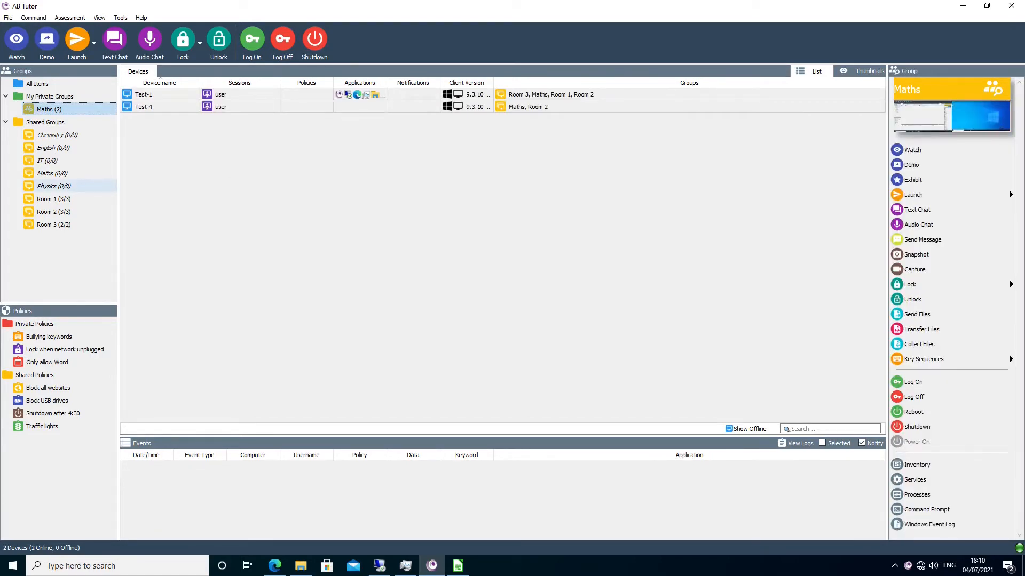
click(177, 120)
click(906, 231)
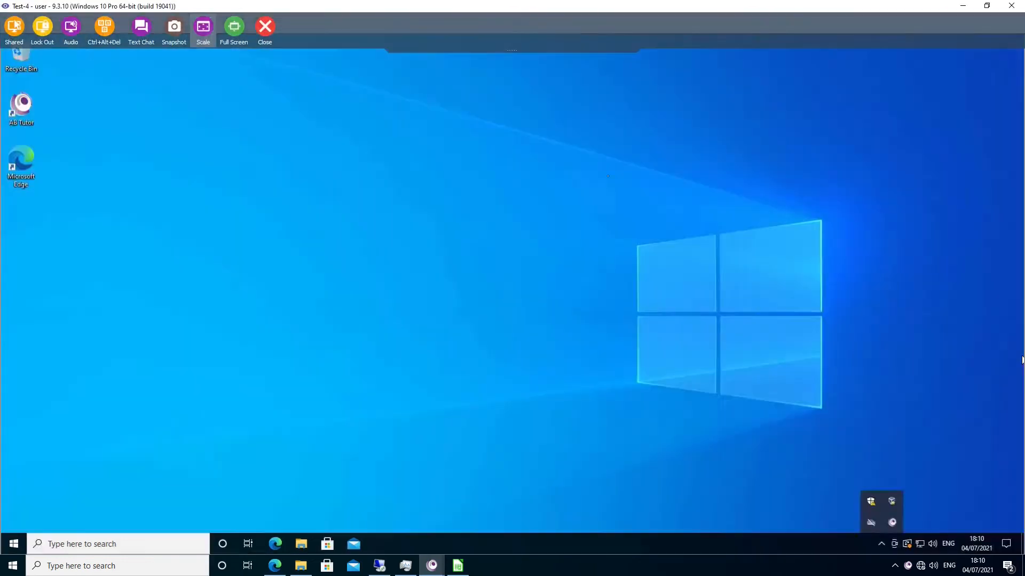
drag(26, 169, 66, 116)
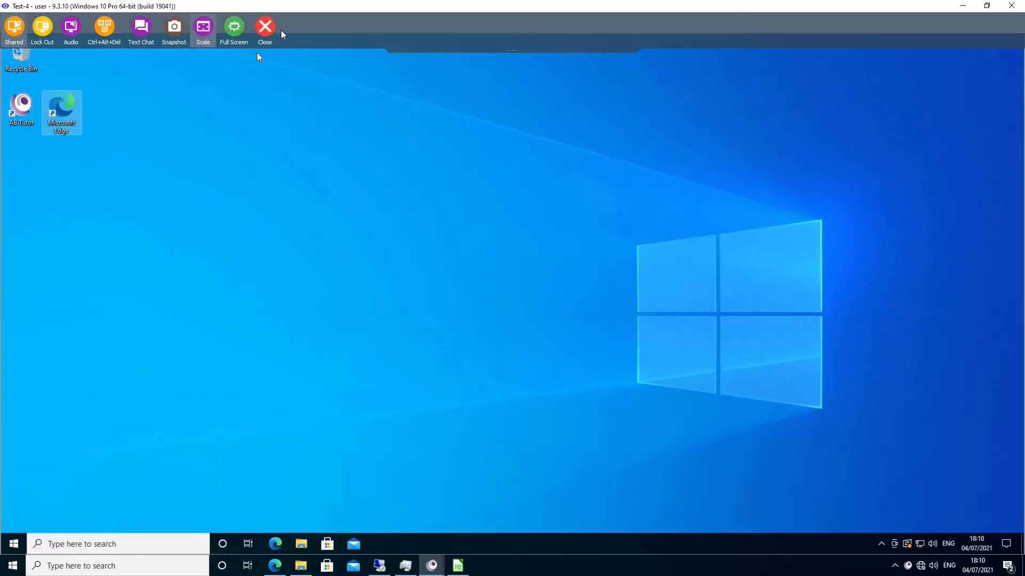
click(268, 36)
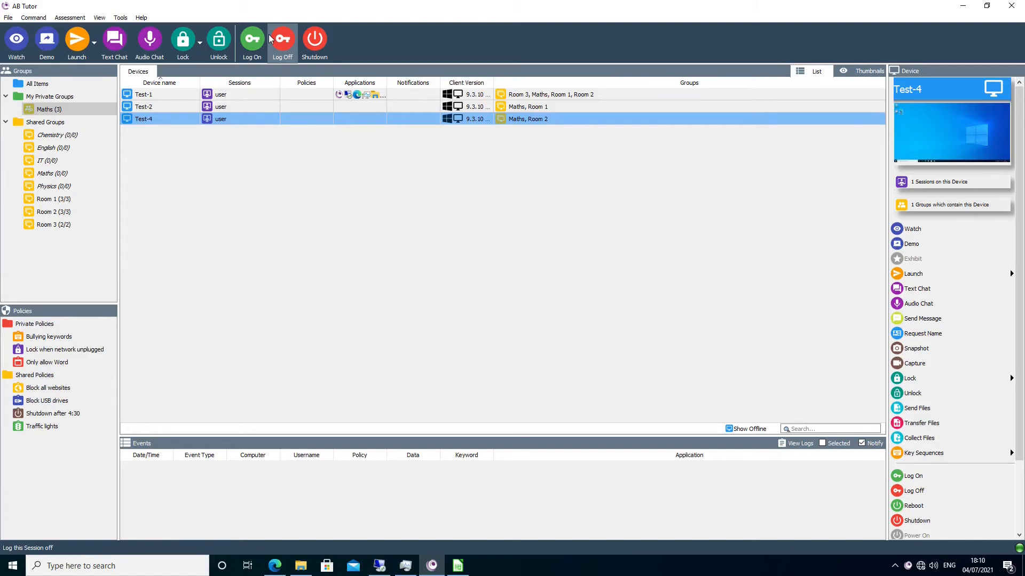
- Remove this computer from the Maths dynamic group through the AB Tutor client
right_click(47, 111)
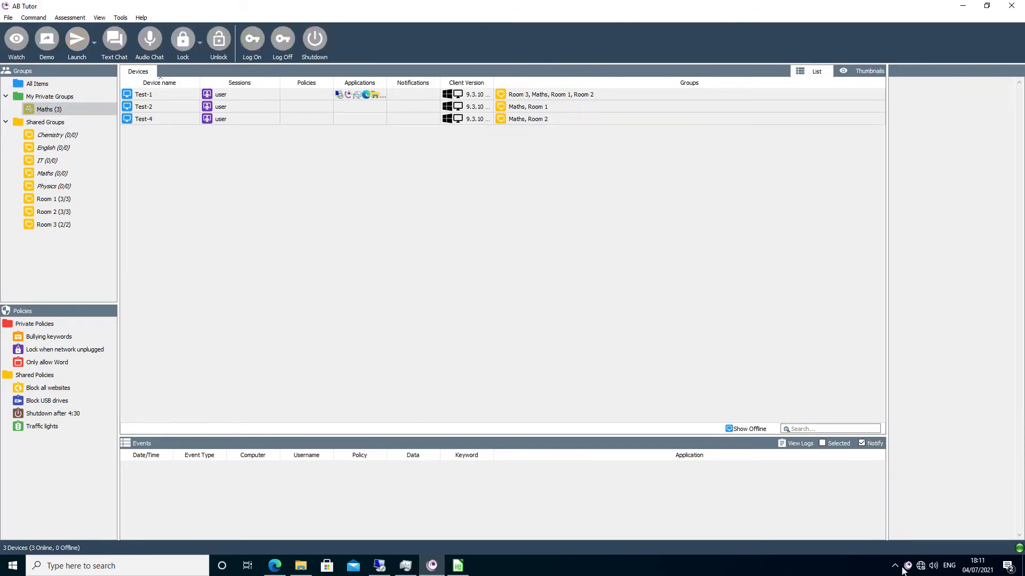
right_click(908, 566)
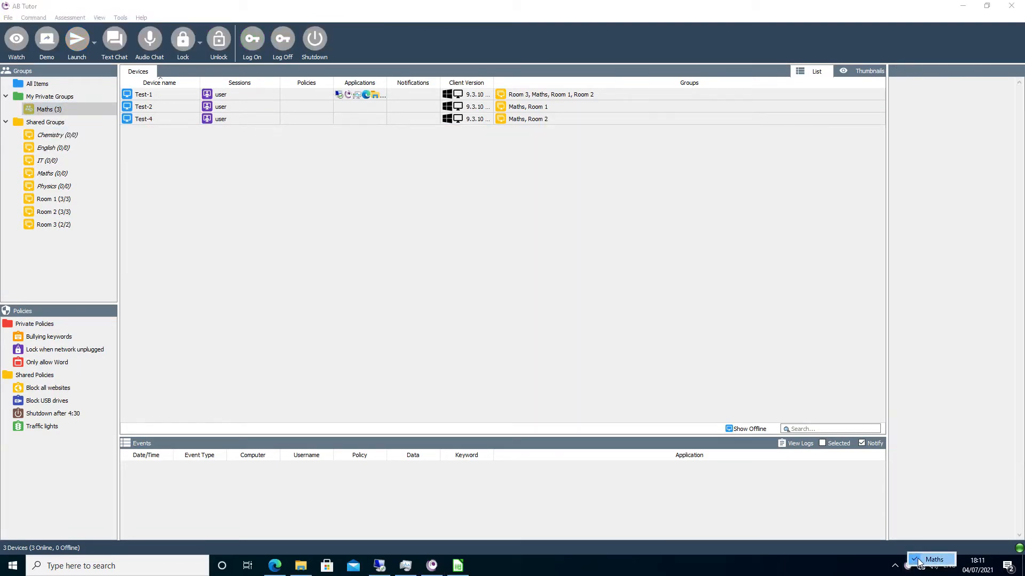
click(919, 561)
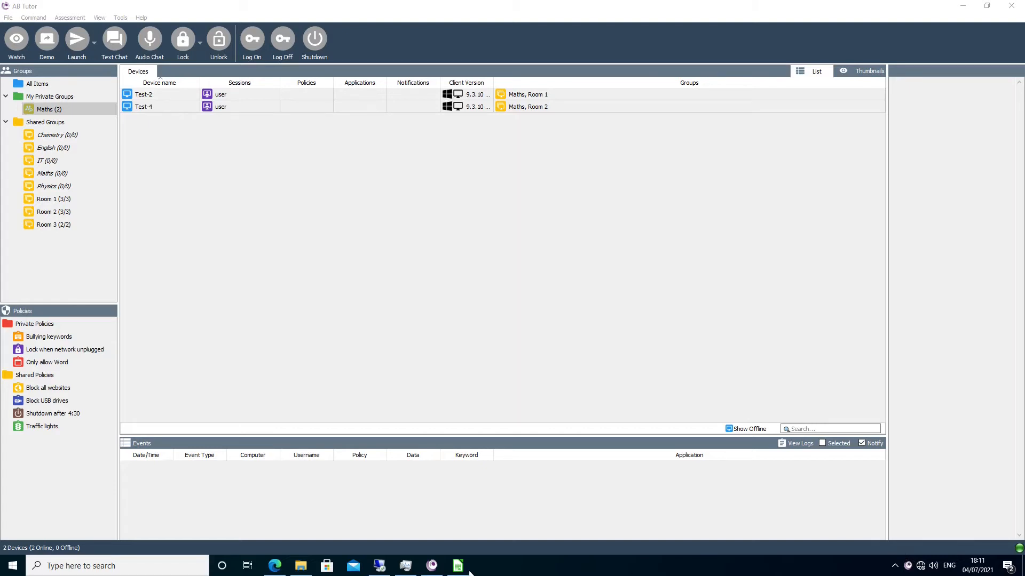
- Switch to the server administration page in the browser, grant the open user account the Private Group Creator role, and save it
click(276, 566)
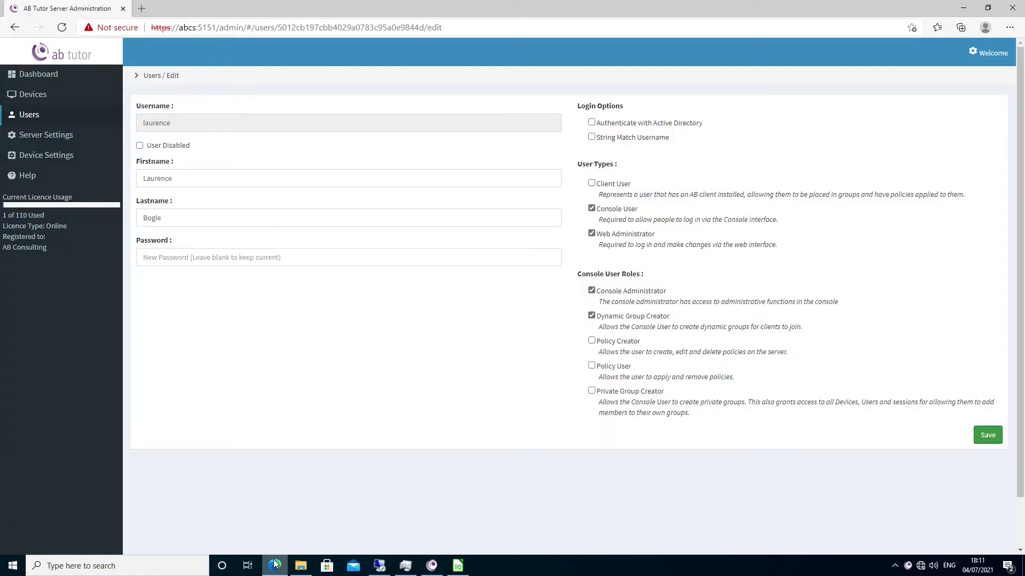
click(592, 393)
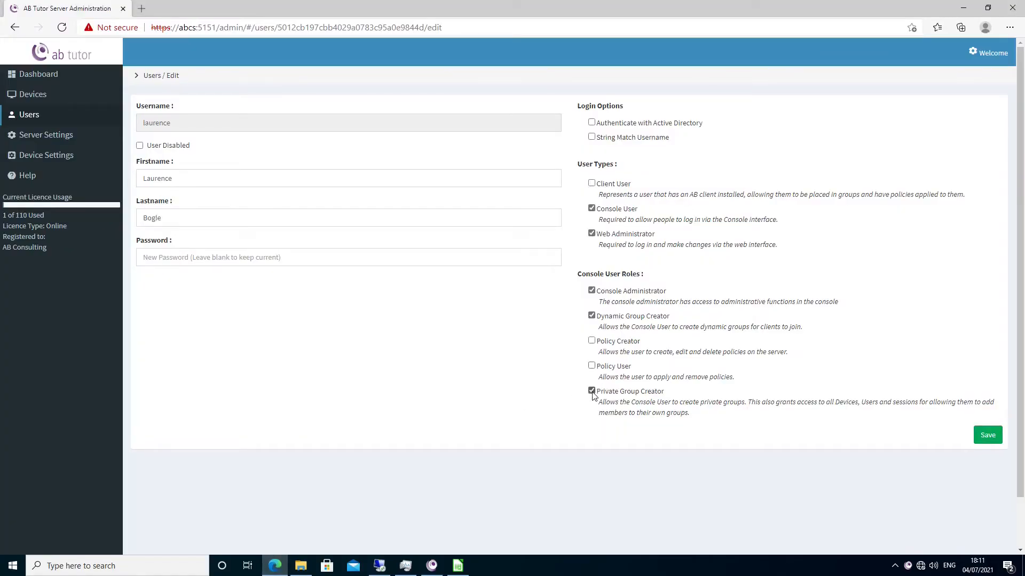
click(988, 436)
- Switch to the AB Tutor console and create a private device group named "lesson 1"
click(433, 567)
right_click(52, 100)
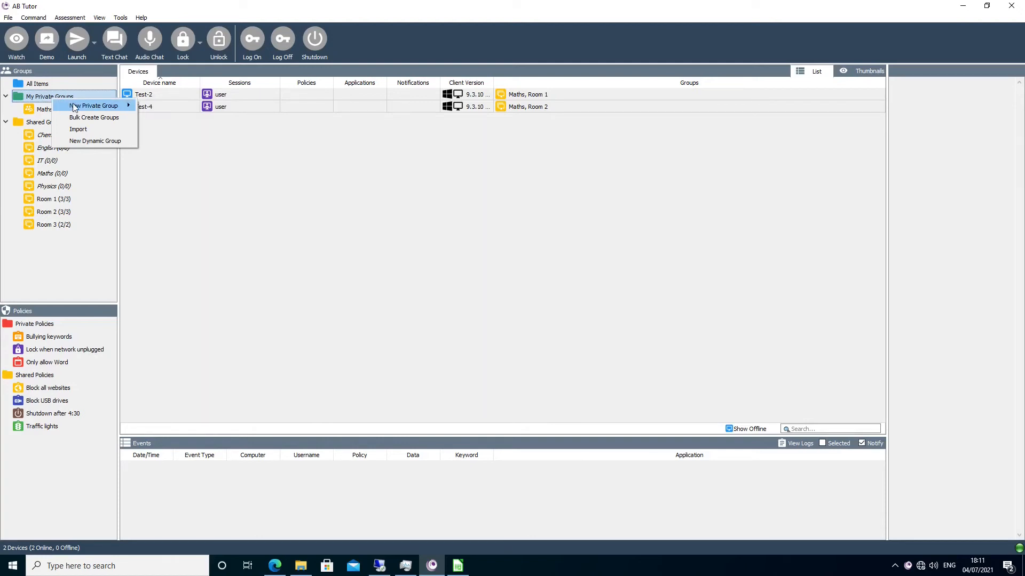
mouse_move(76, 107)
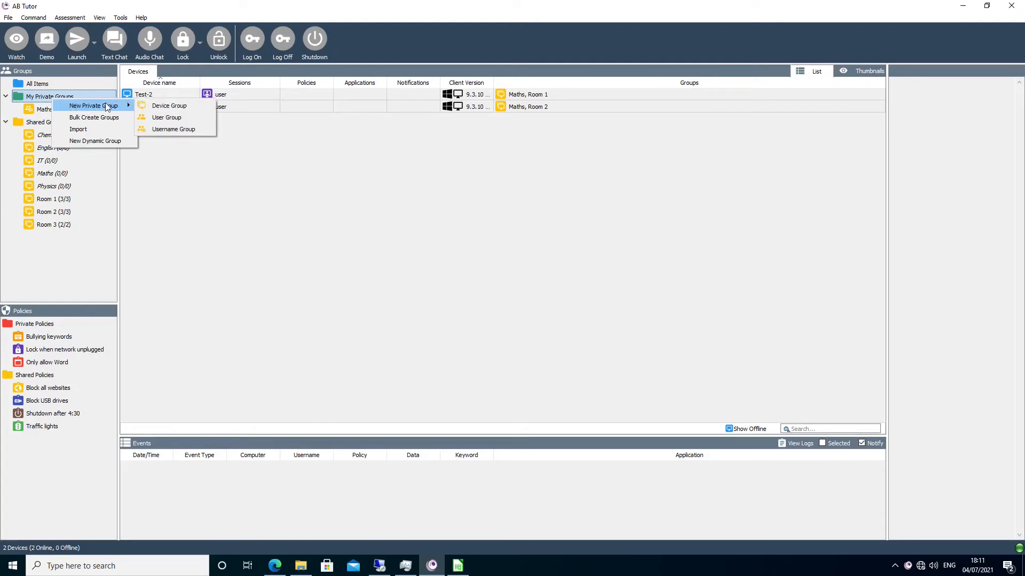
click(159, 106)
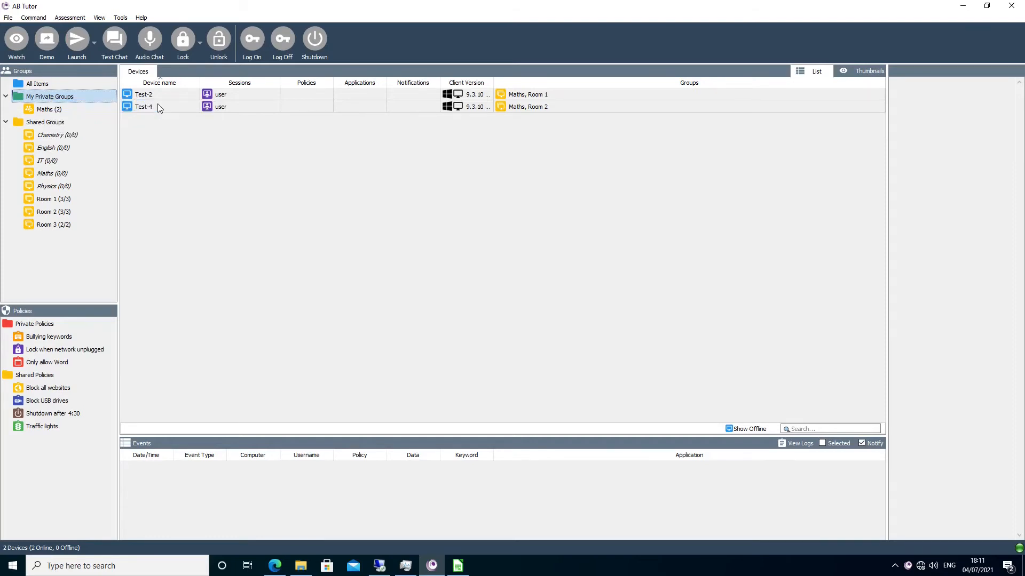
text(lesson 1)
key(Return)
- Add the devices Test-1, Test-2, Test-5 and Test-6 to the lesson 1 group and save its settings
right_click(72, 110)
click(82, 163)
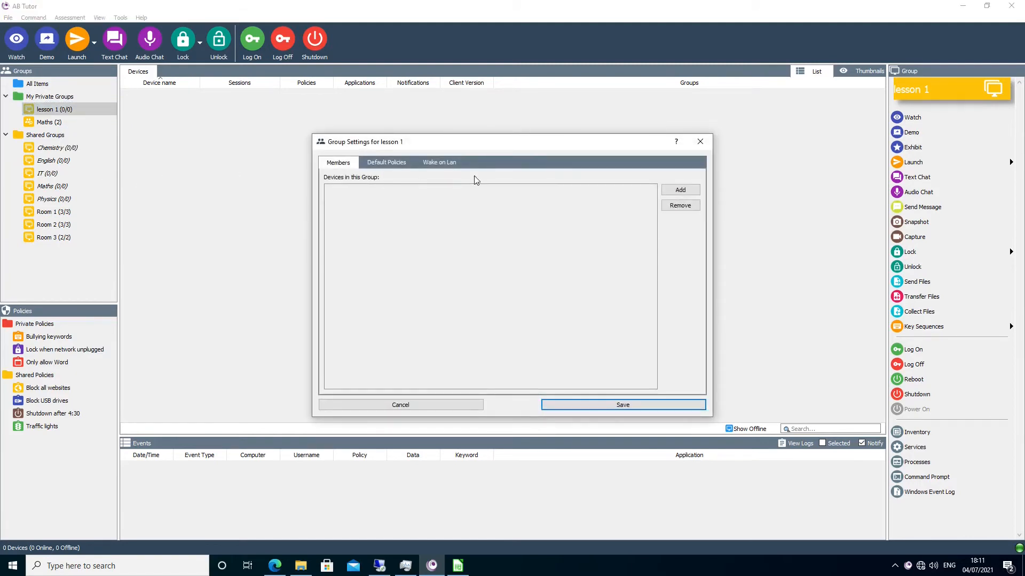
click(679, 191)
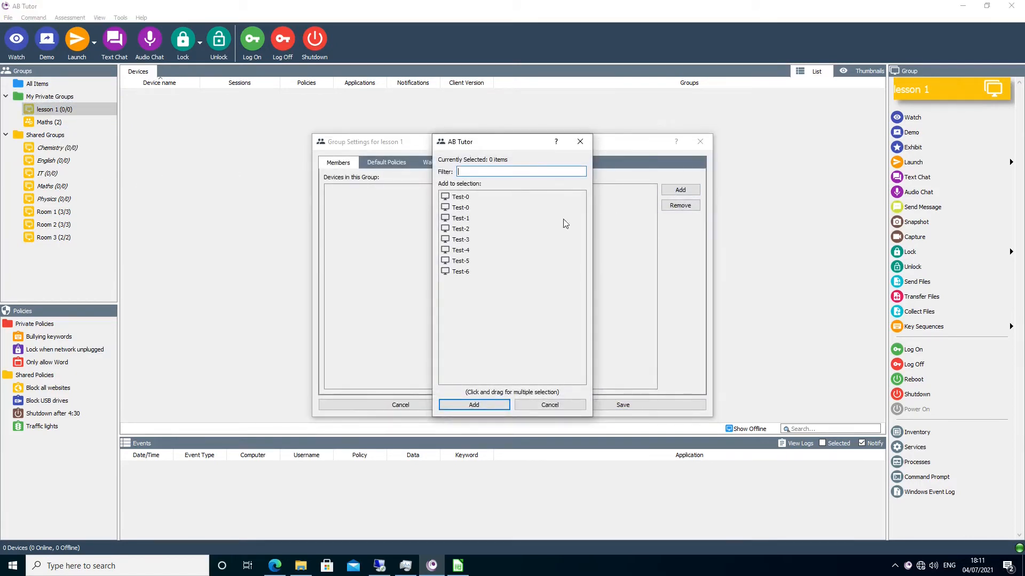
drag(513, 216, 493, 269)
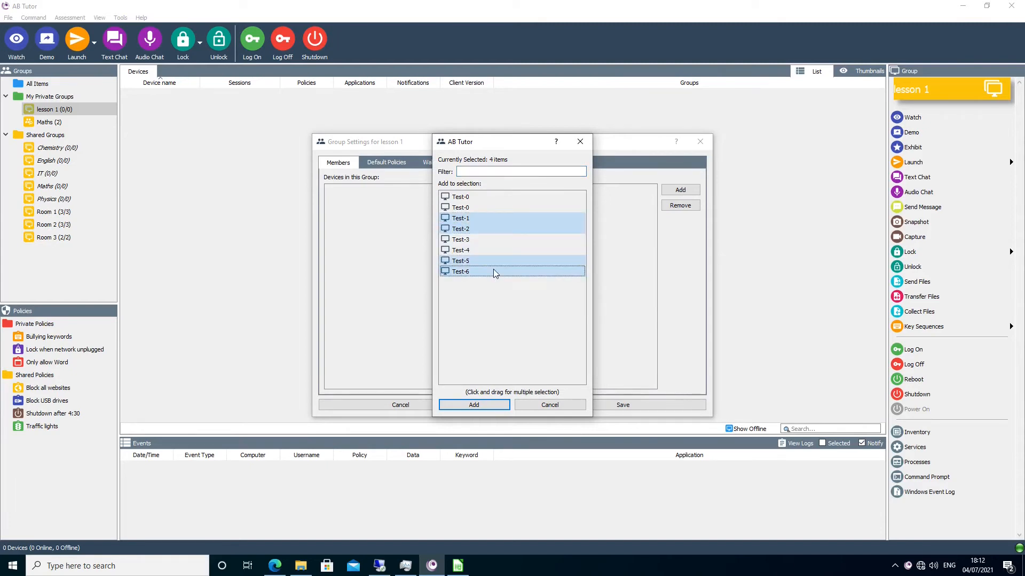
click(474, 405)
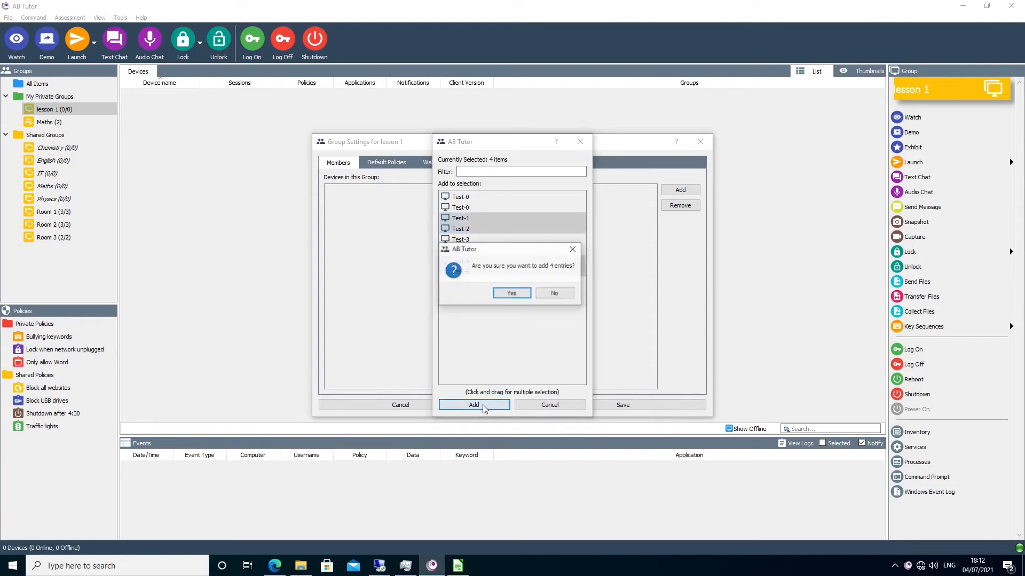
click(528, 350)
click(596, 406)
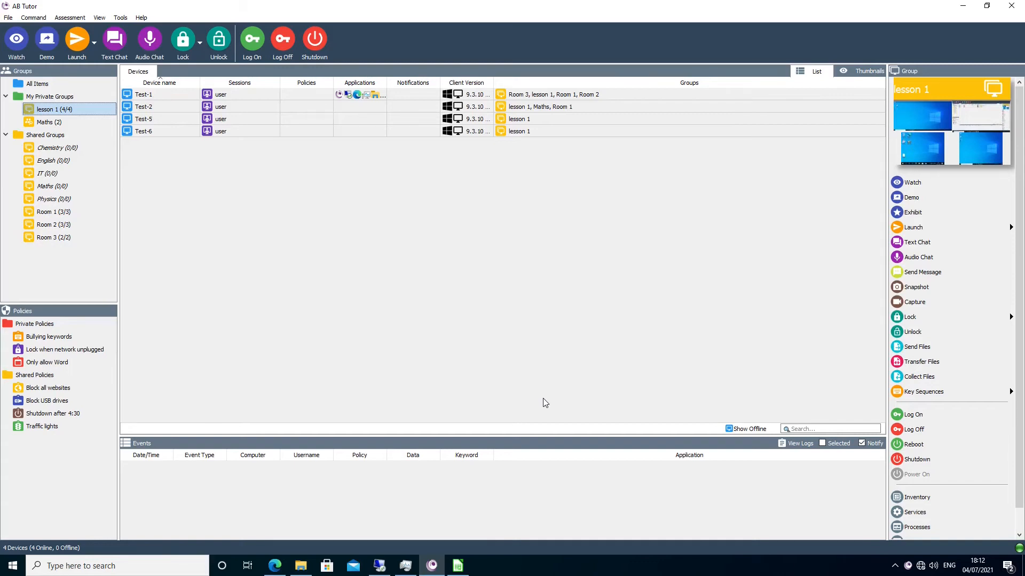
- Examine the default policies in the lesson 1 group's properties and close them without saving
right_click(70, 109)
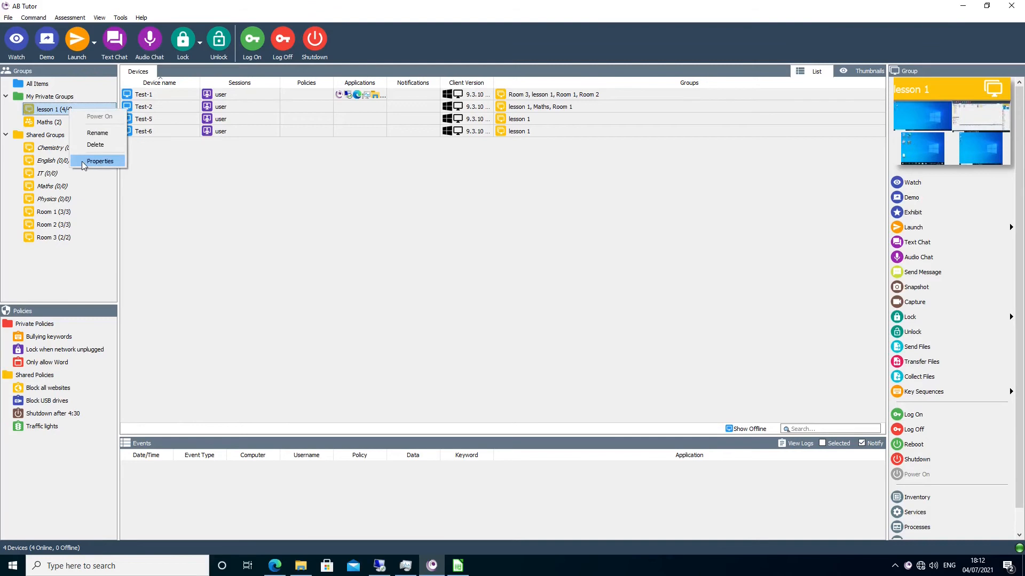
click(81, 161)
click(377, 165)
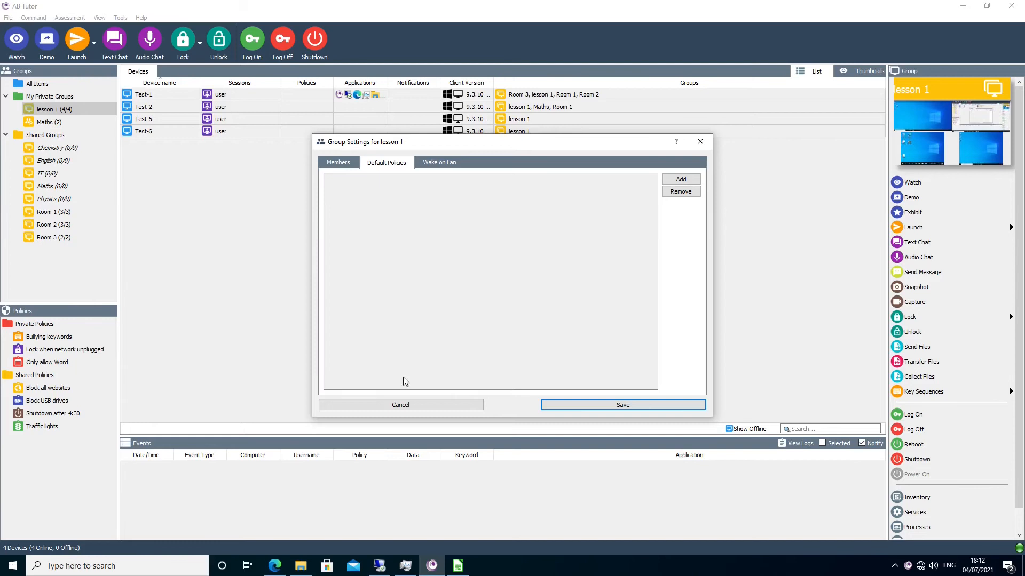
click(396, 405)
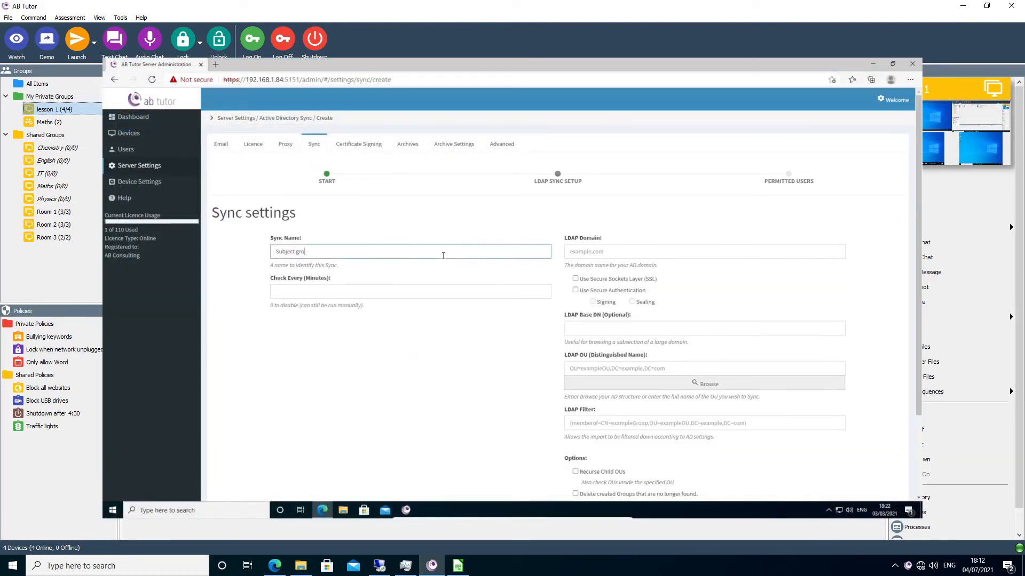
- Configure the Subject groups sync to check every 1440 minutes against the LDAP domain abtutor.local, using the Subjects OU
key(Tab)
text(abtutor.local)
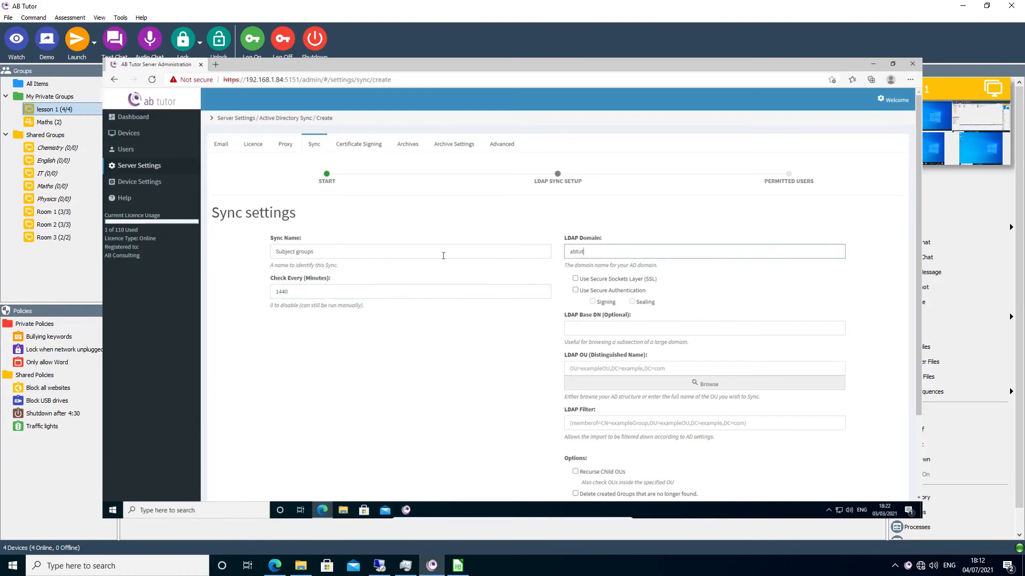
click(590, 385)
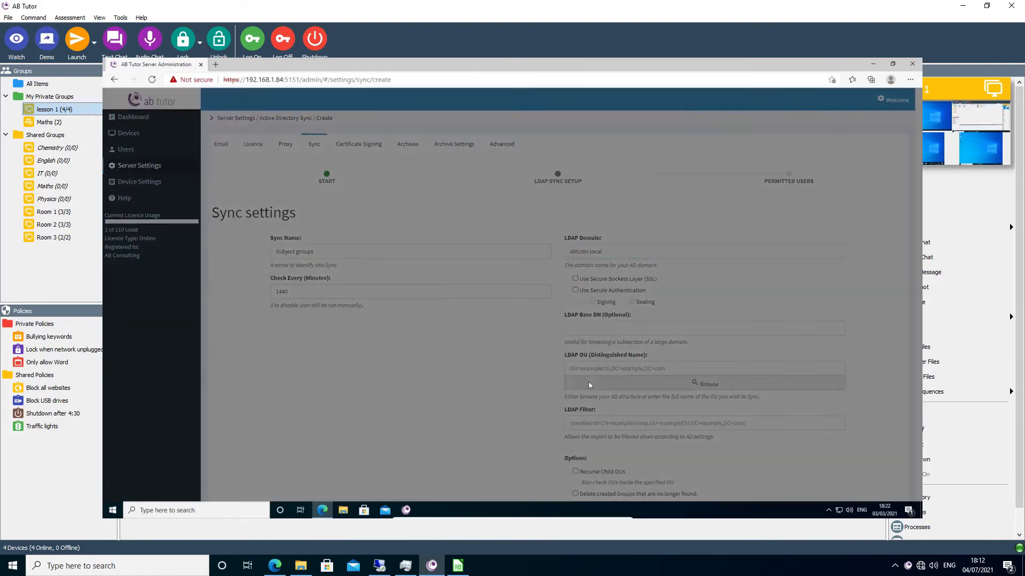
click(390, 137)
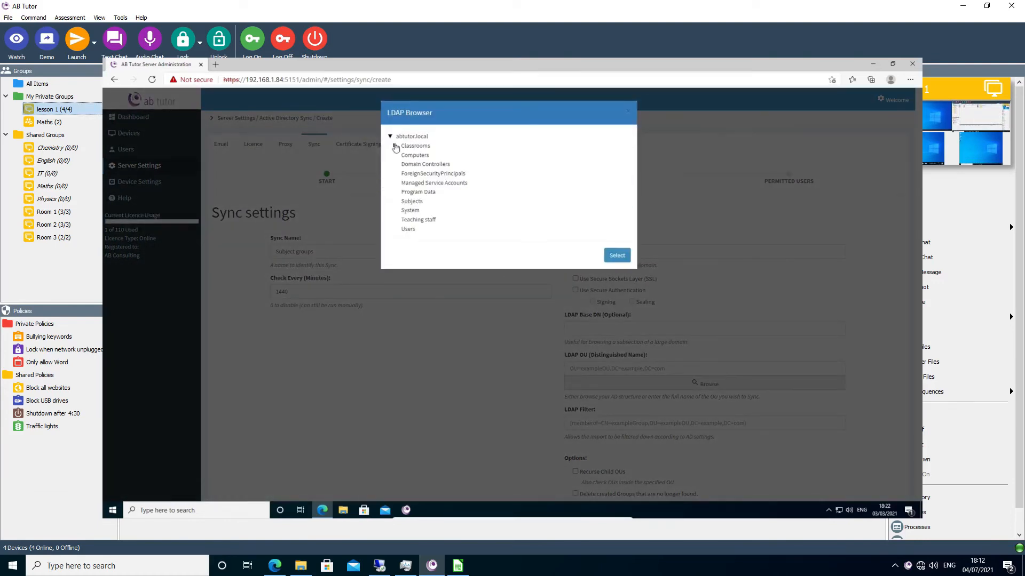
click(414, 202)
click(608, 262)
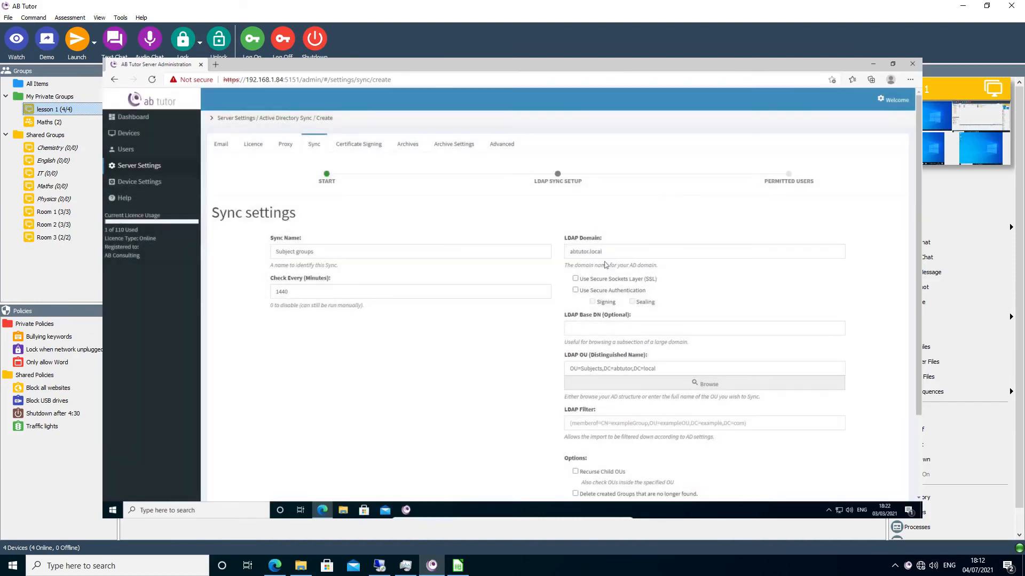
scroll(570, 396, down, 1)
click(575, 432)
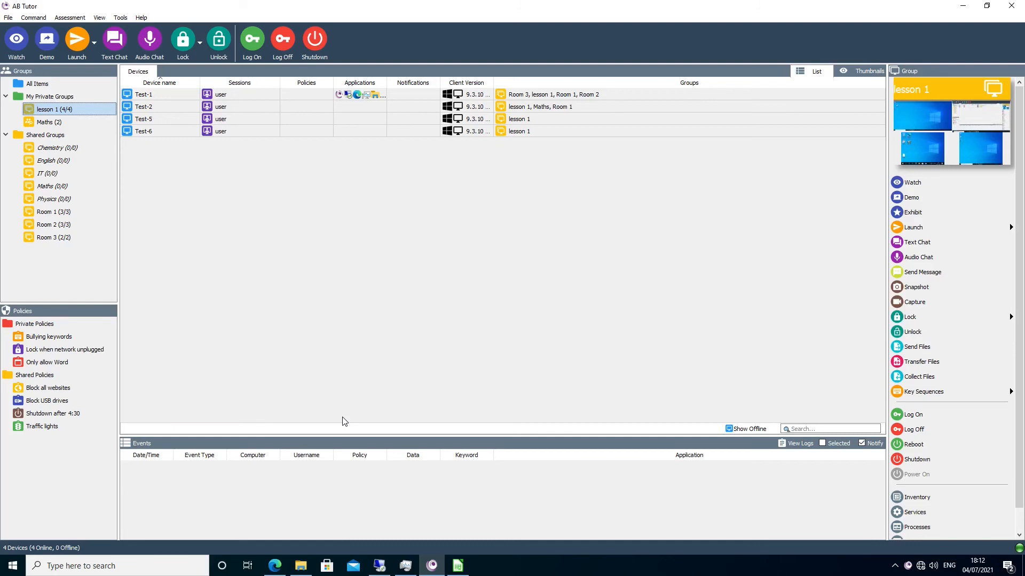
- Switch to the server administration page in the browser and save device security that prevents stopping the AB Client service and uninstalling the AB Client program
click(275, 566)
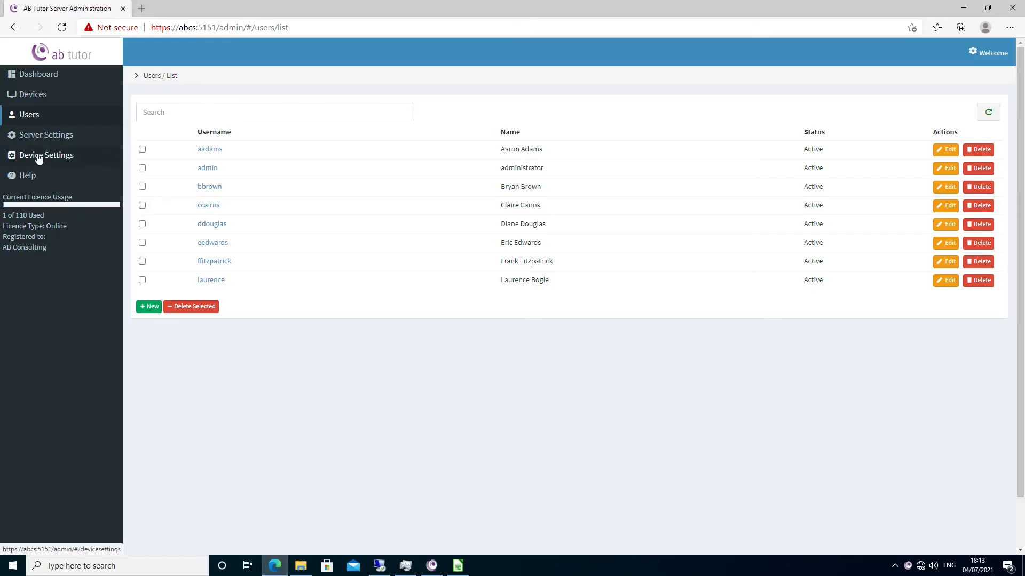
click(38, 157)
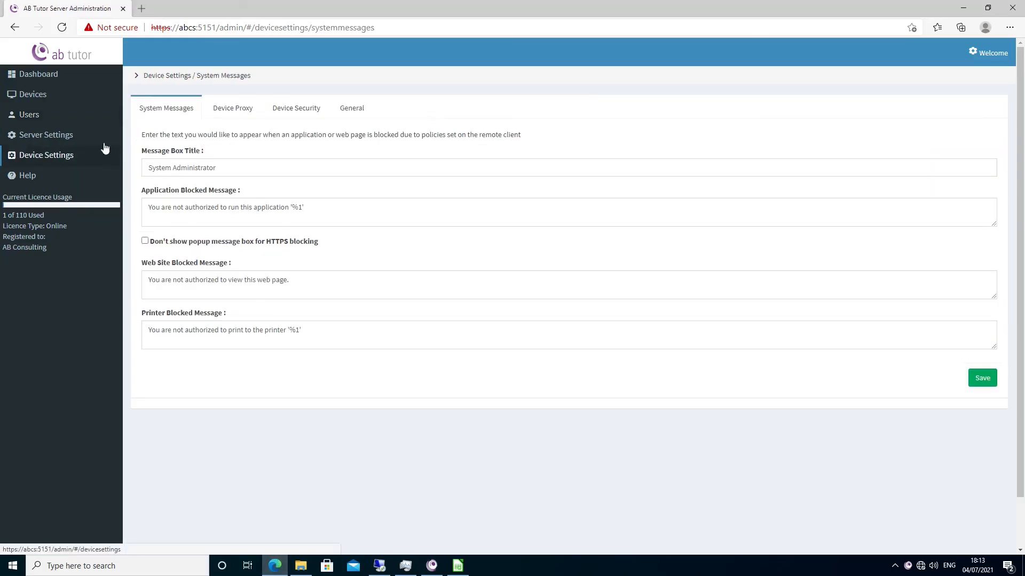
click(291, 114)
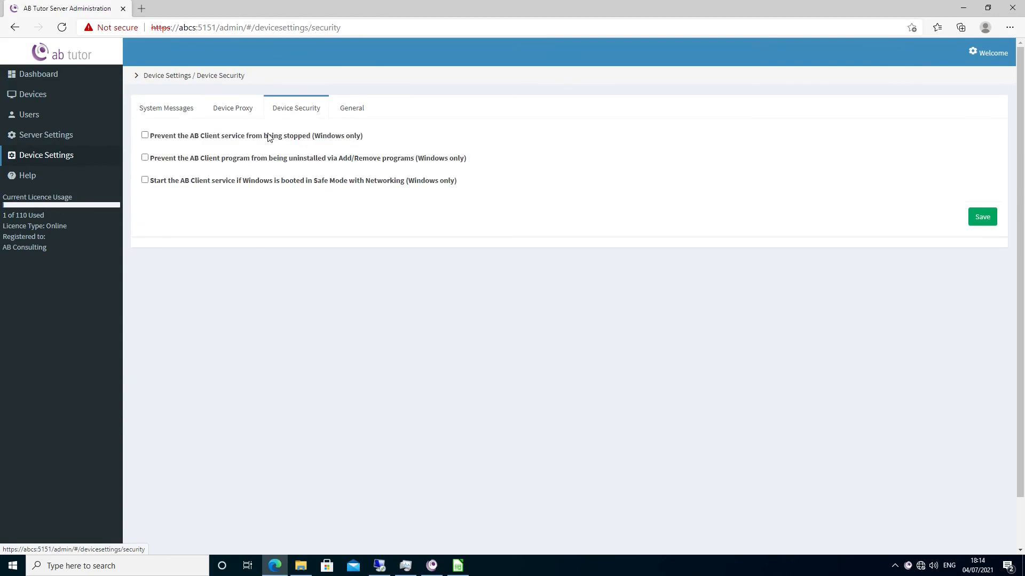
click(145, 135)
click(147, 161)
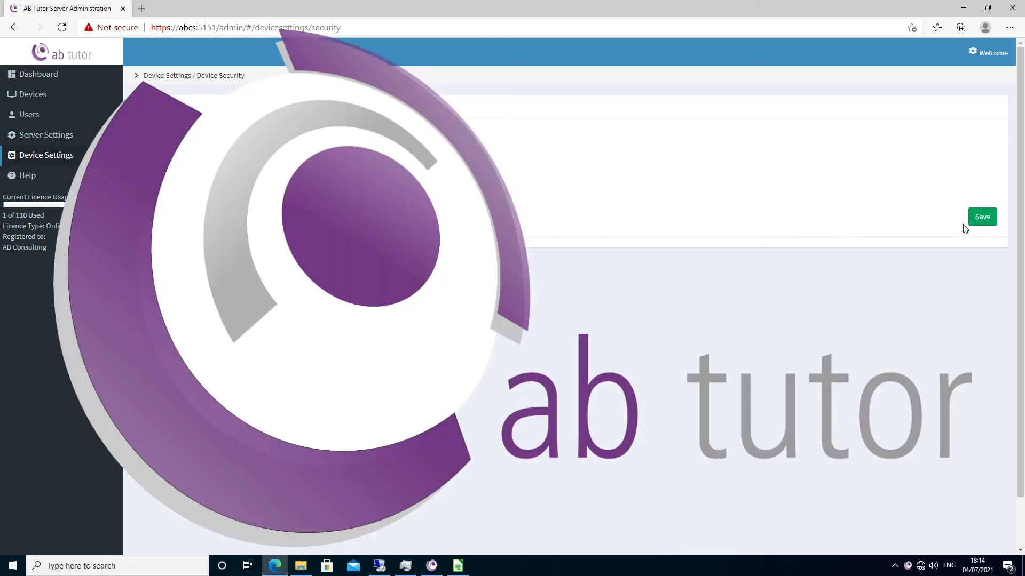
click(980, 218)
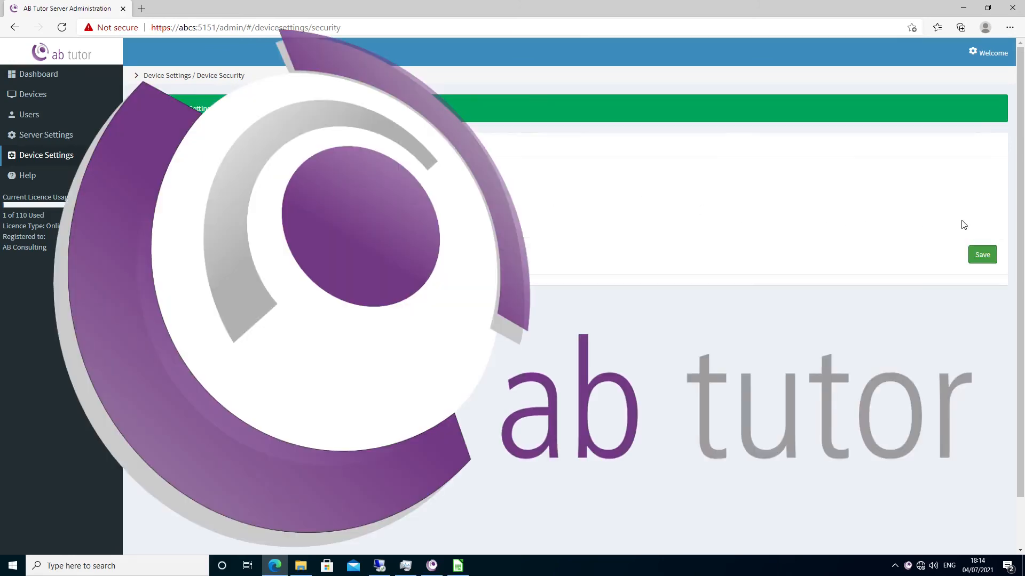